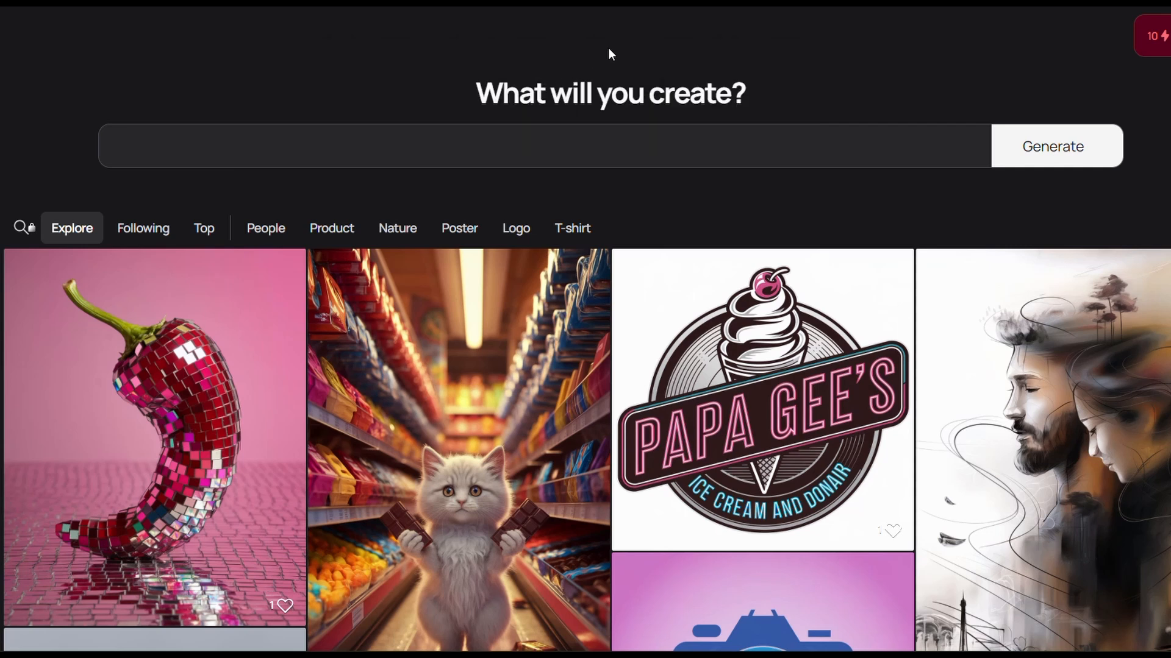
pyautogui.click(430, 137)
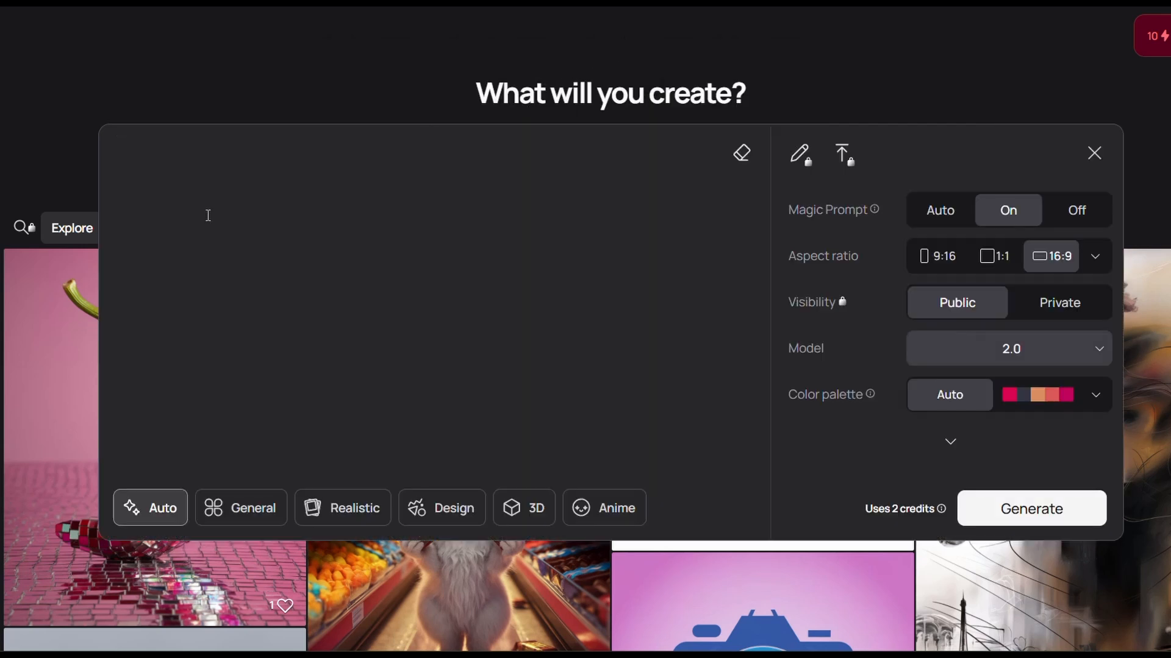
pyautogui.click(160, 92)
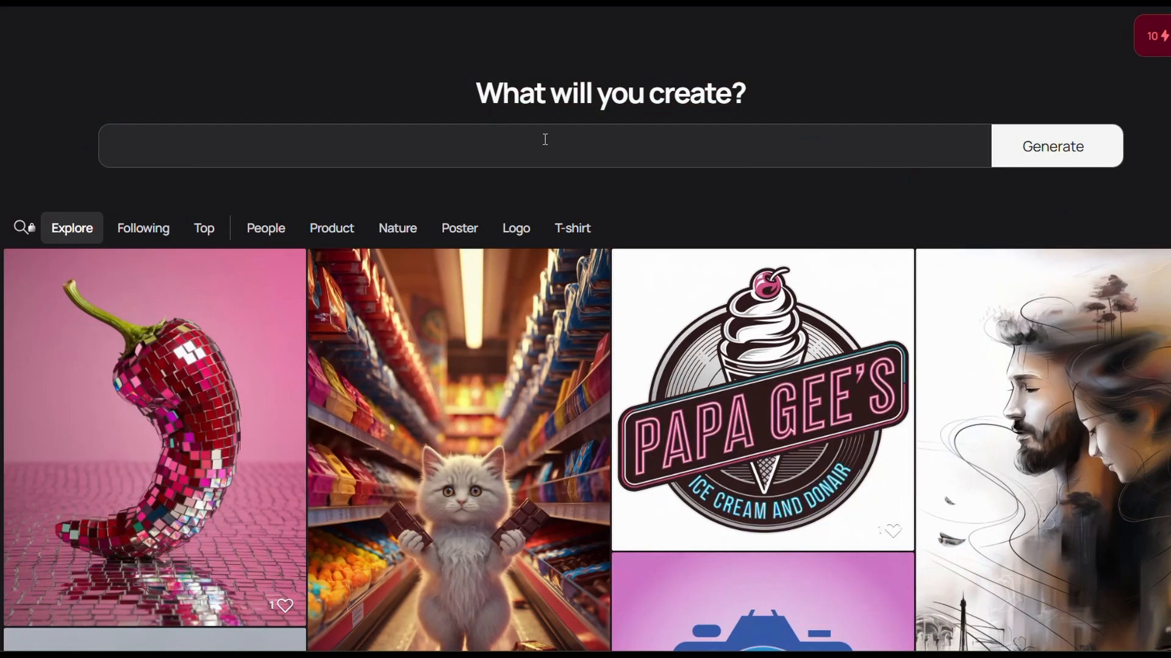
pyautogui.scroll(-20, 483, 387)
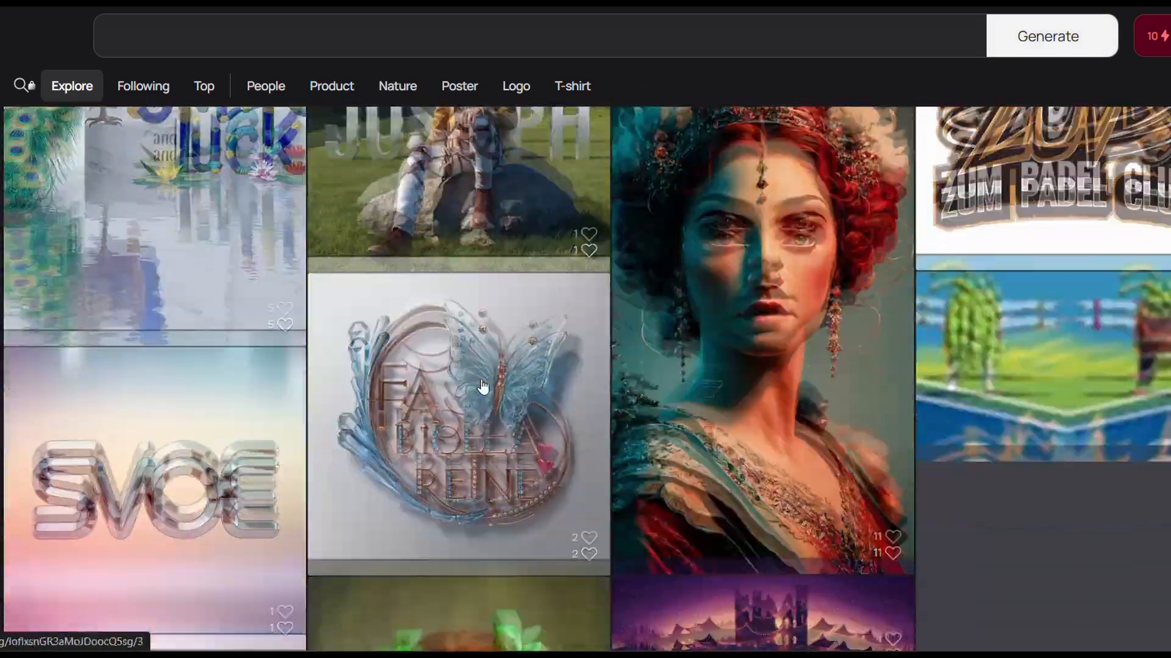
pyautogui.scroll(-8, 483, 387)
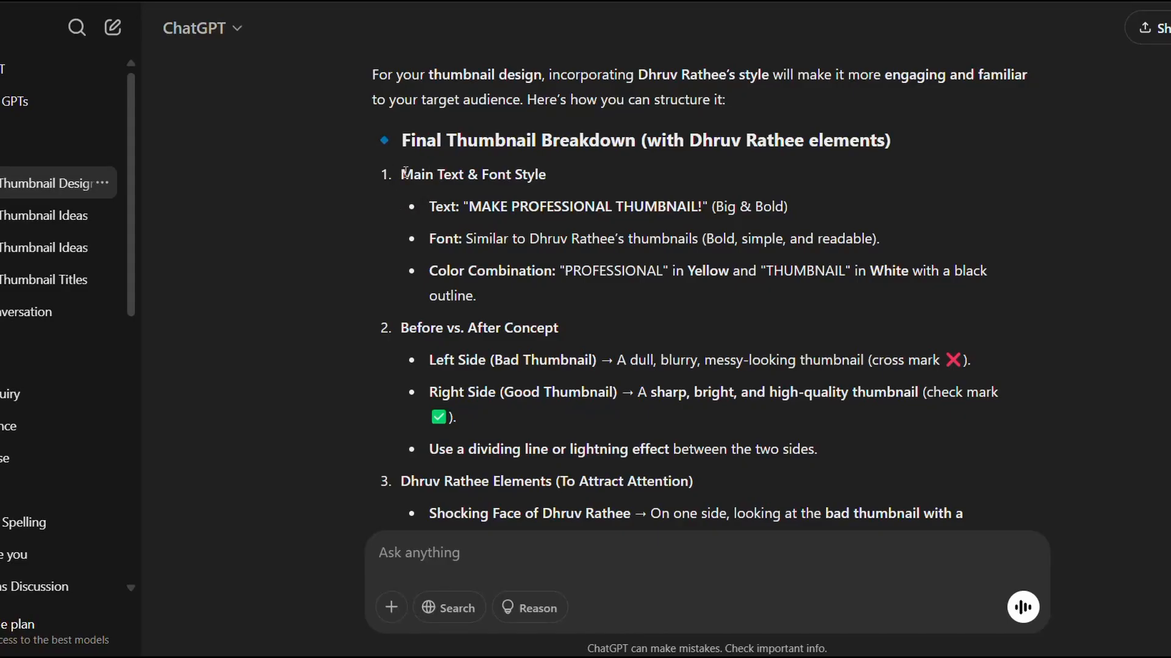
# - Copy ChatGPT's Final Thumbnail Breakdown text into the Ideogram prompt, generate 16:9 images from it, and open the second result
pyautogui.moveTo(402, 173); pyautogui.dragTo(569, 551)
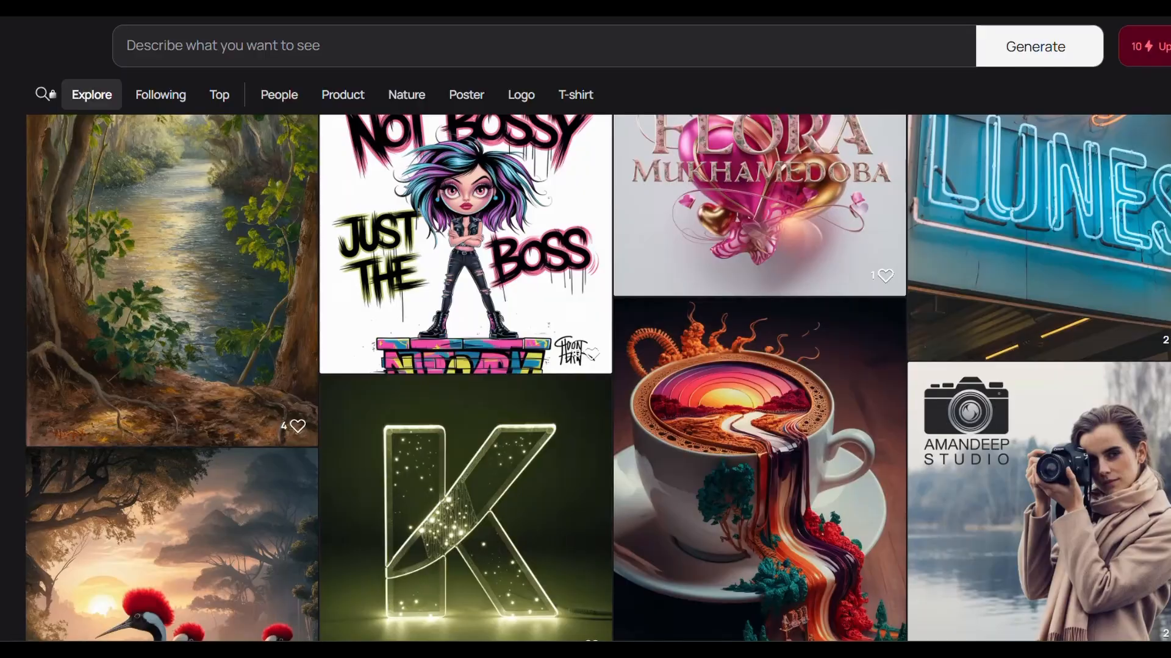
pyautogui.click(428, 48)
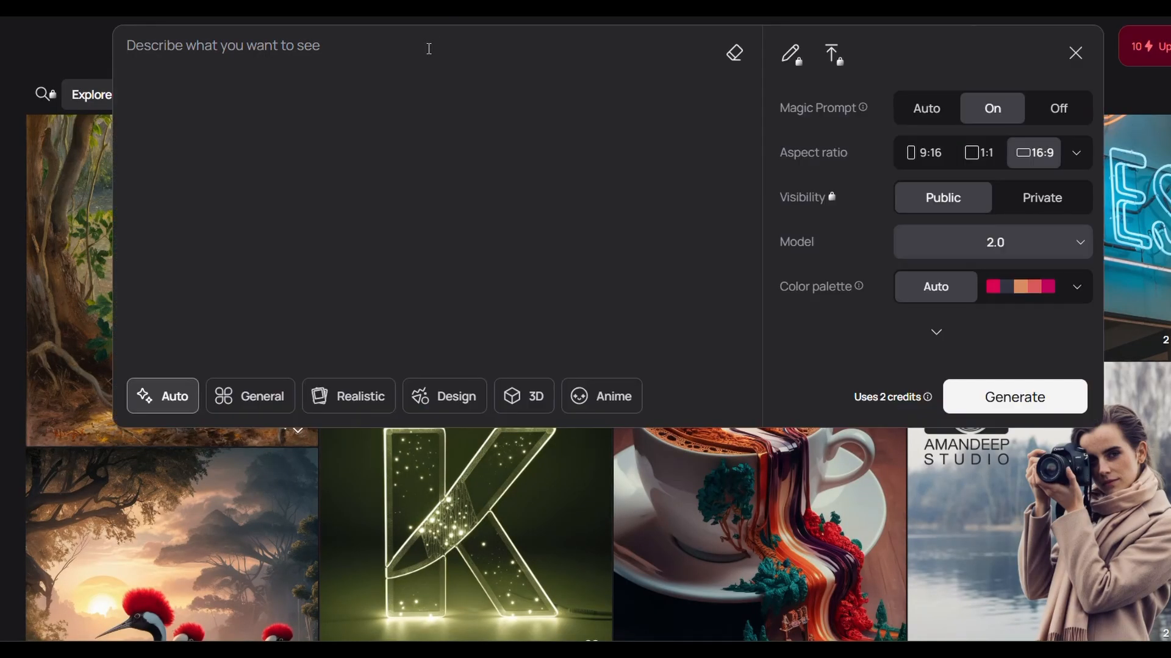
pyautogui.hotkey('ctrl', 'v')
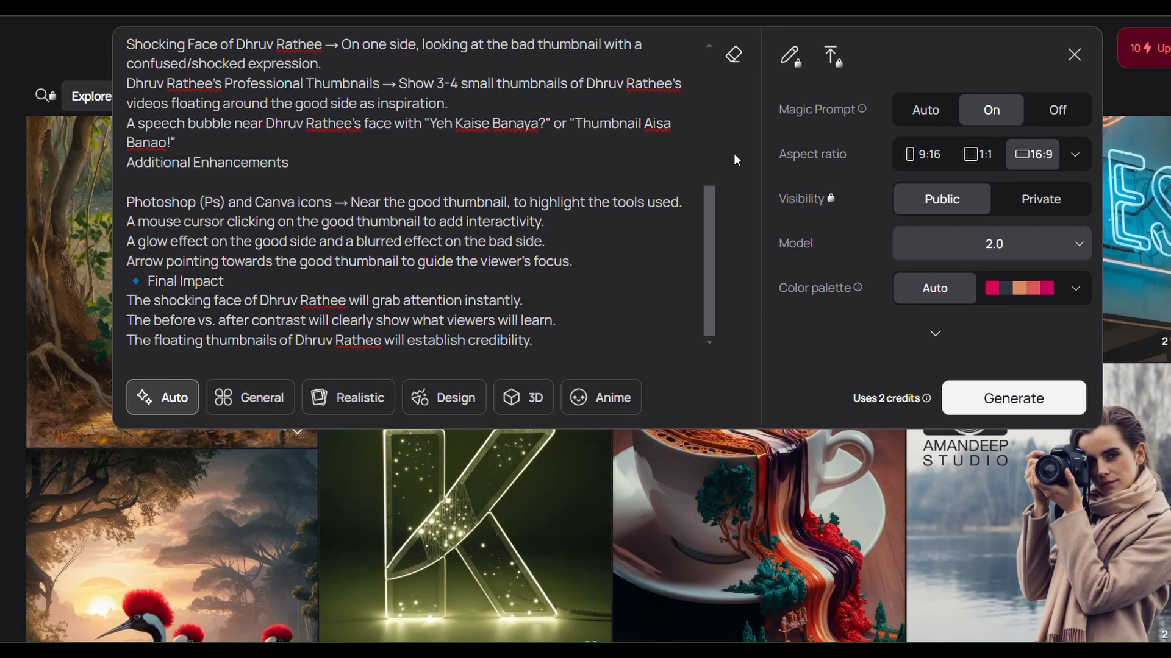
pyautogui.click(1005, 382)
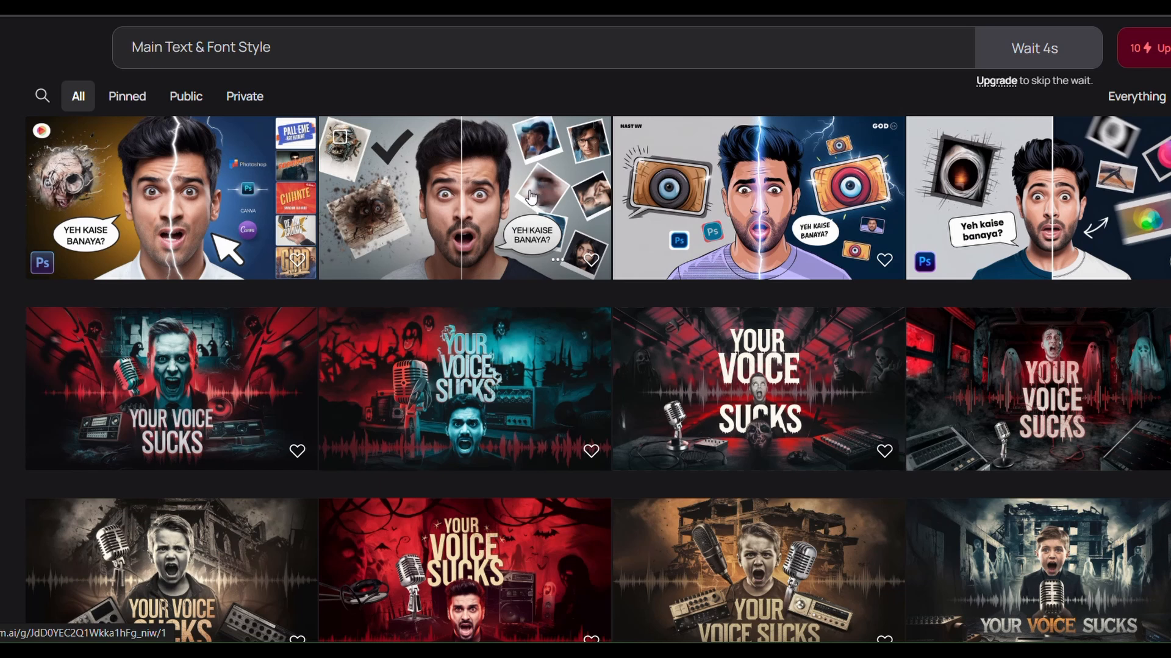
pyautogui.click(515, 198)
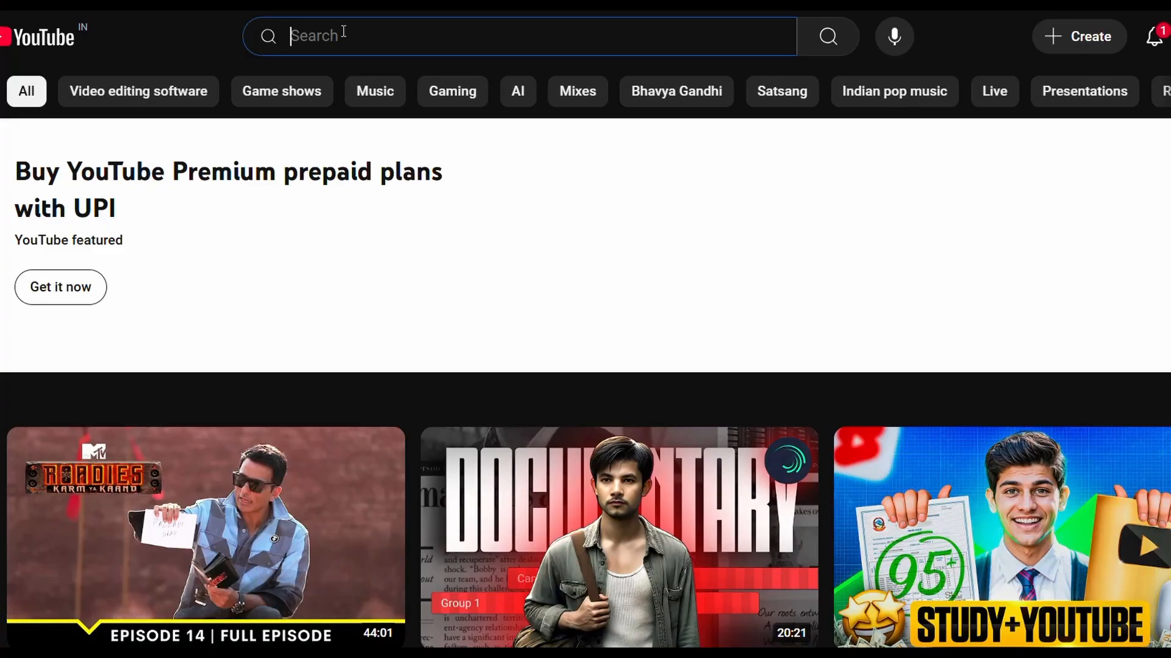
# - Search YouTube for "MR BEAST VIDEOS" and copy the share link of the video with the mummy in the golden sarcophagus
pyautogui.click(344, 32)
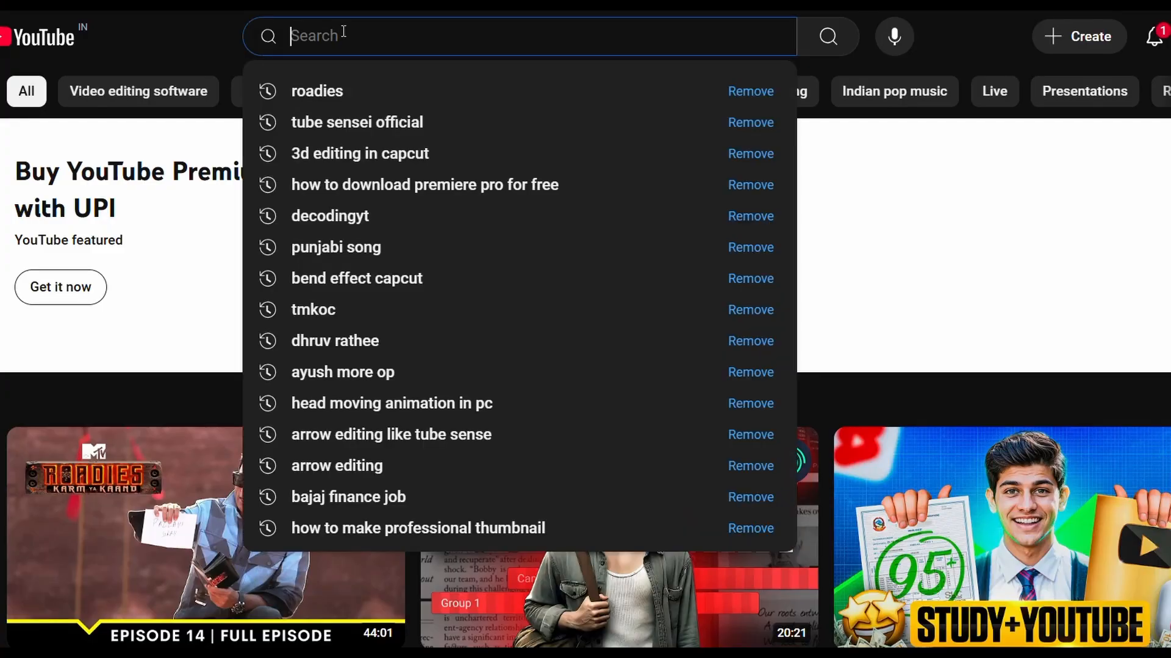
pyautogui.write('MR BEAST VIDEOS')
pyautogui.press('Return')
pyautogui.scroll(-5, 507, 383)
pyautogui.click(1156, 192)
pyautogui.click(1099, 377)
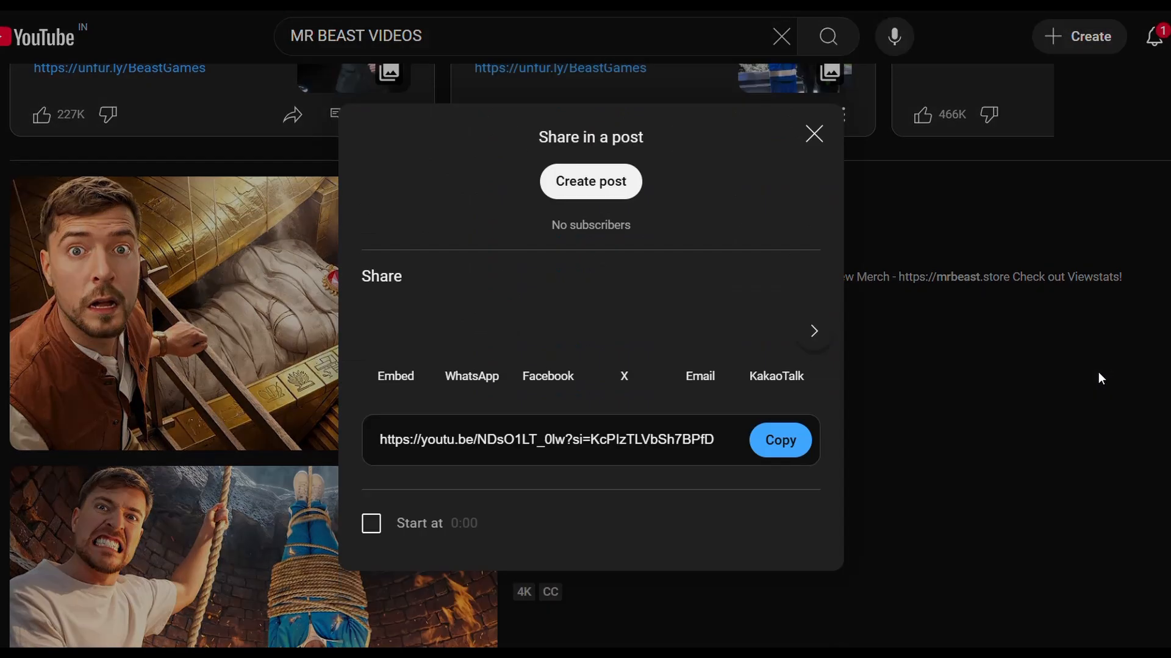
pyautogui.click(781, 440)
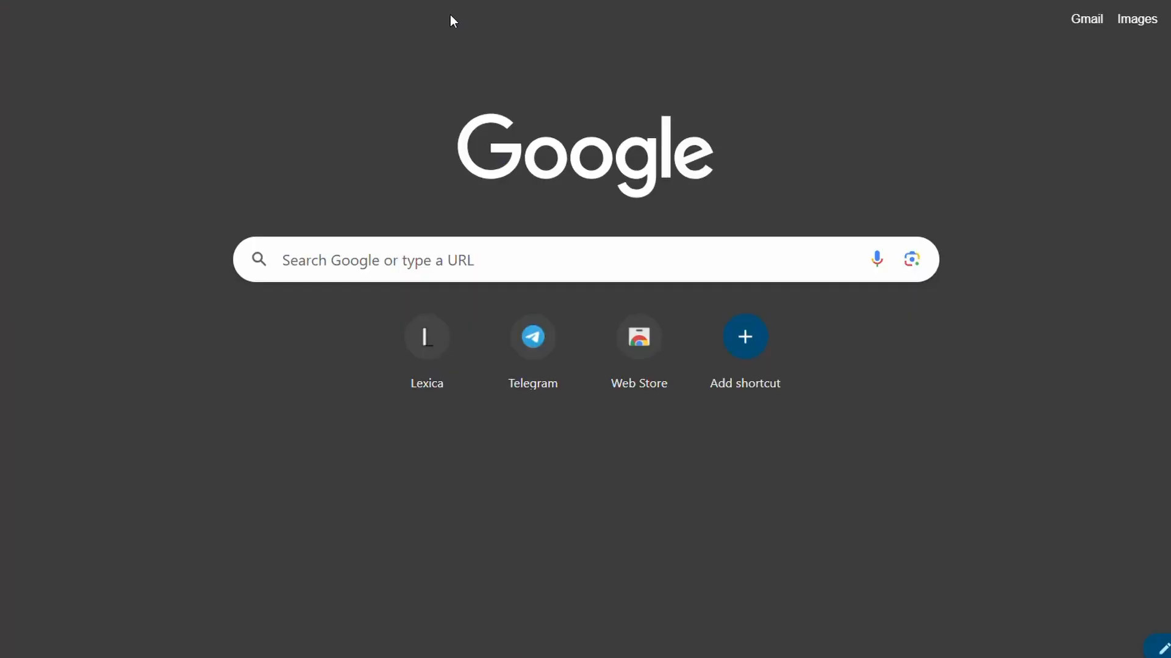
# - Search Google for "youtube thumbnail dowloader" and open the thumbnail download website
pyautogui.click(355, 261)
pyautogui.write('youtube thumbnail dowloa')
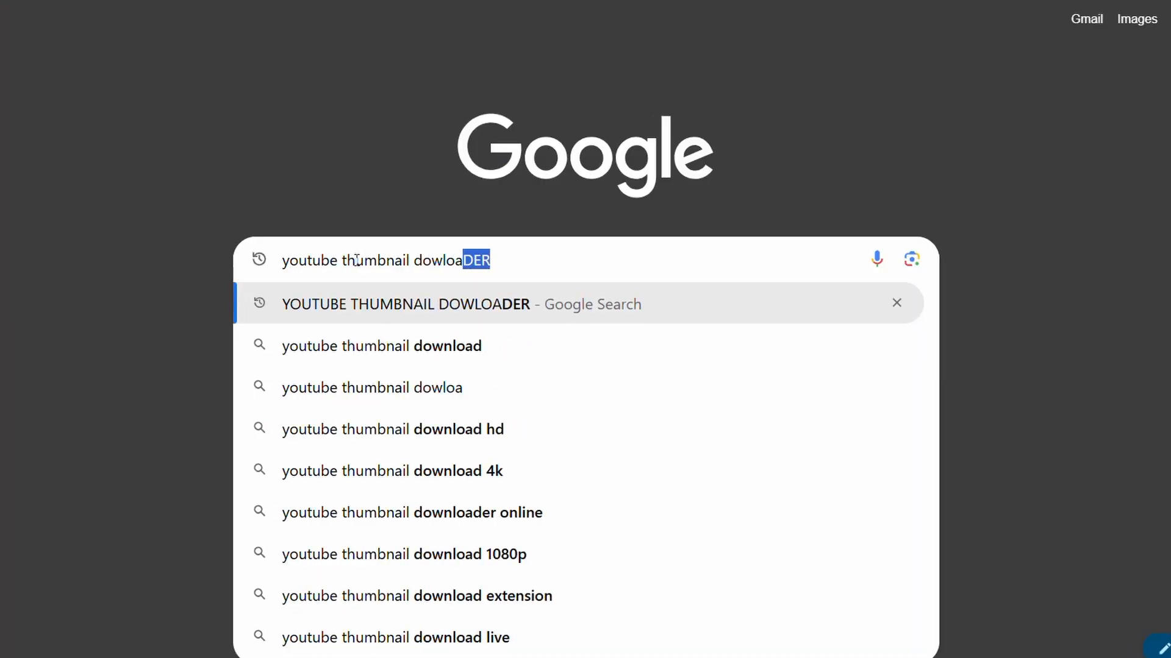
pyautogui.press('Return')
pyautogui.click(358, 264)
# - Fetch the thumbnail images for the copied video link and download the HD 1280x720 version
pyautogui.click(414, 475)
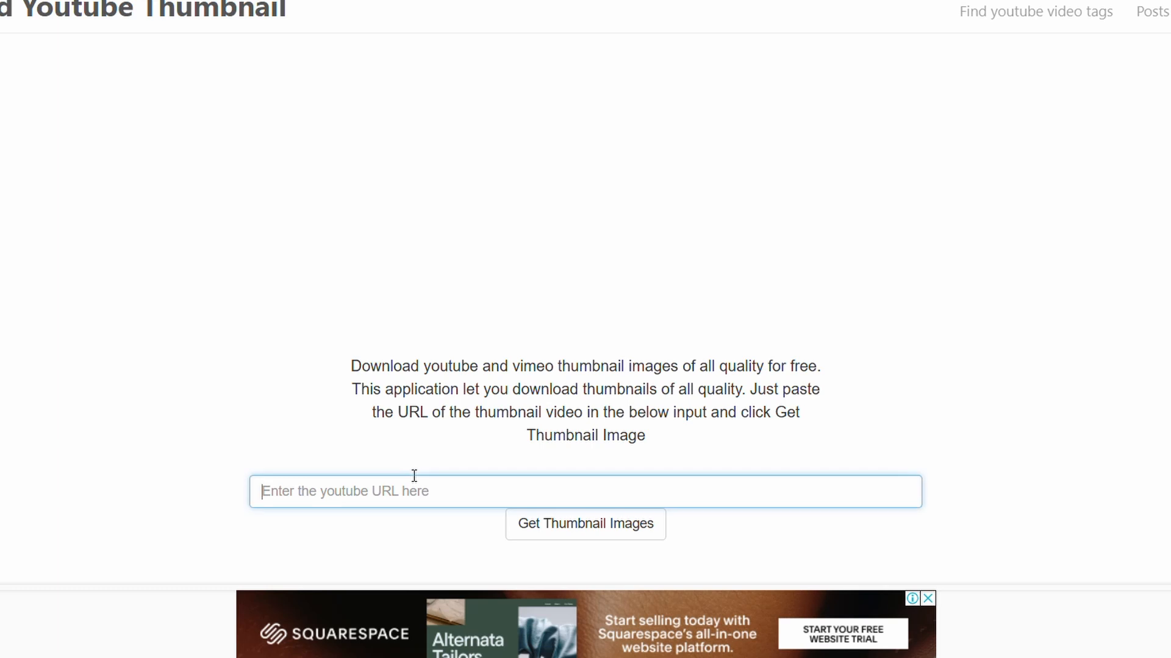
pyautogui.hotkey('ctrl', 'v')
pyautogui.click(515, 521)
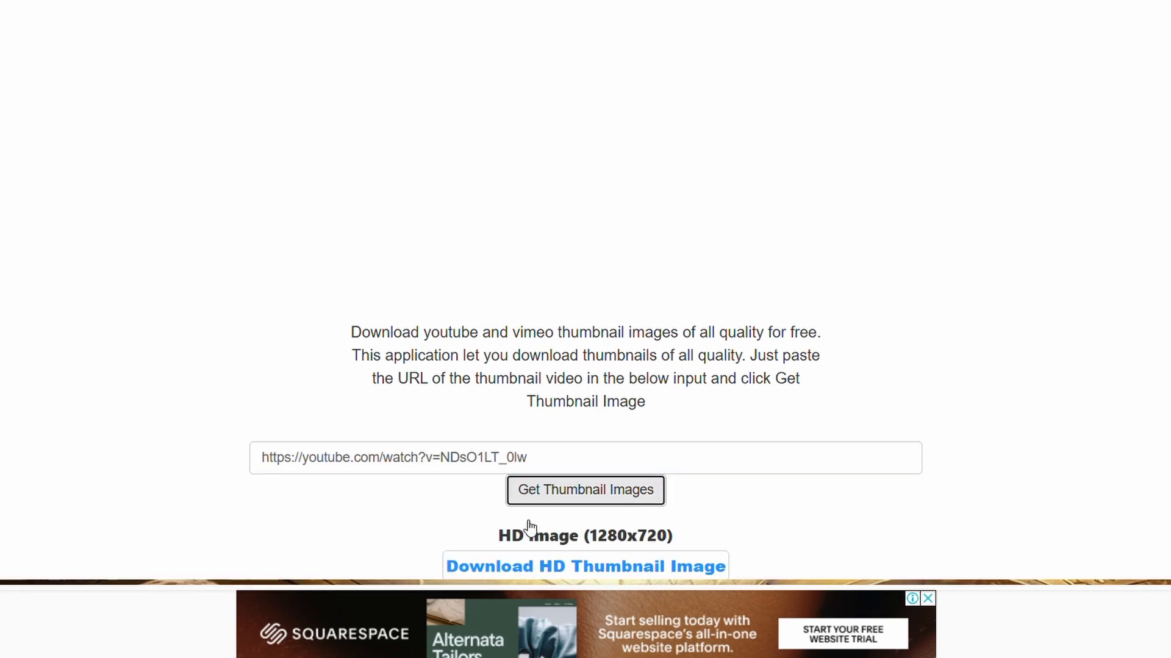
pyautogui.scroll(-10, 529, 526)
pyautogui.scroll(7, 529, 526)
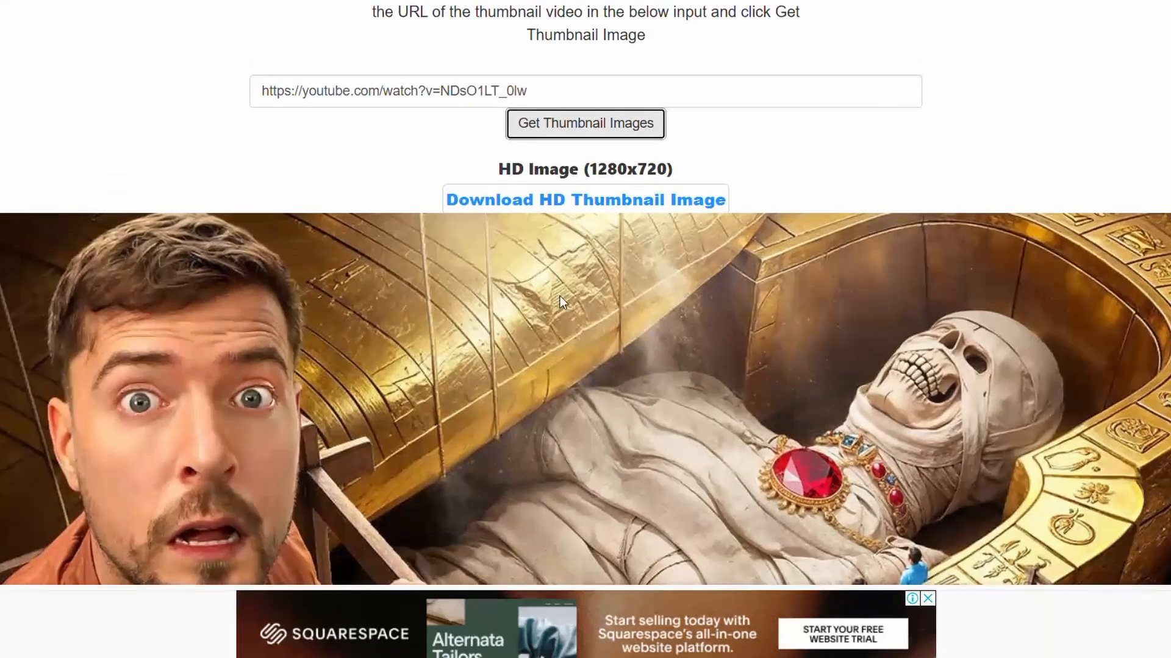
pyautogui.click(589, 201)
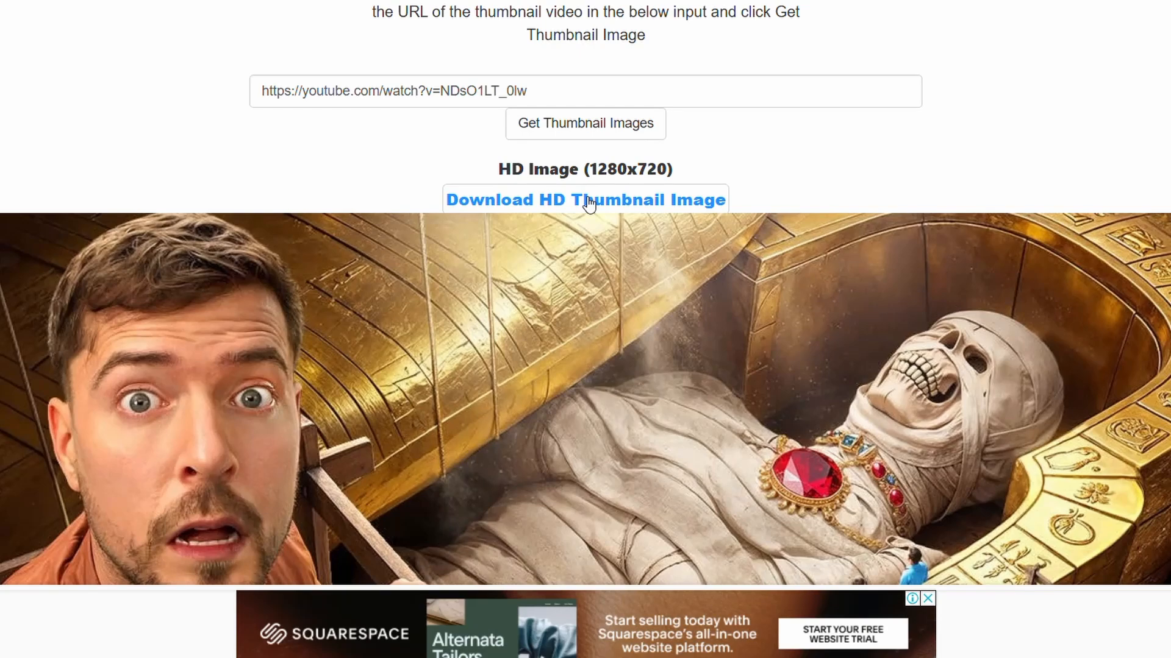
# - Search for "COPILOT AI" in a new browser tab and open Copilot
pyautogui.hotkey('ctrl', 't')
pyautogui.click(384, 261)
pyautogui.write('COPILOT AI')
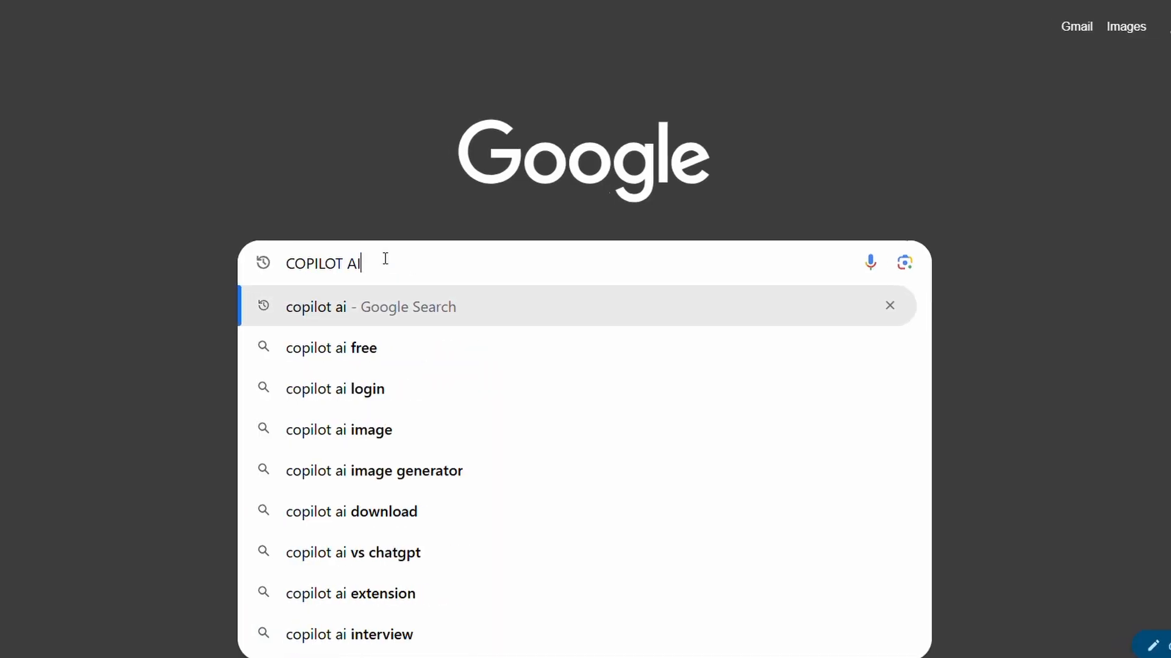
pyautogui.press('Return')
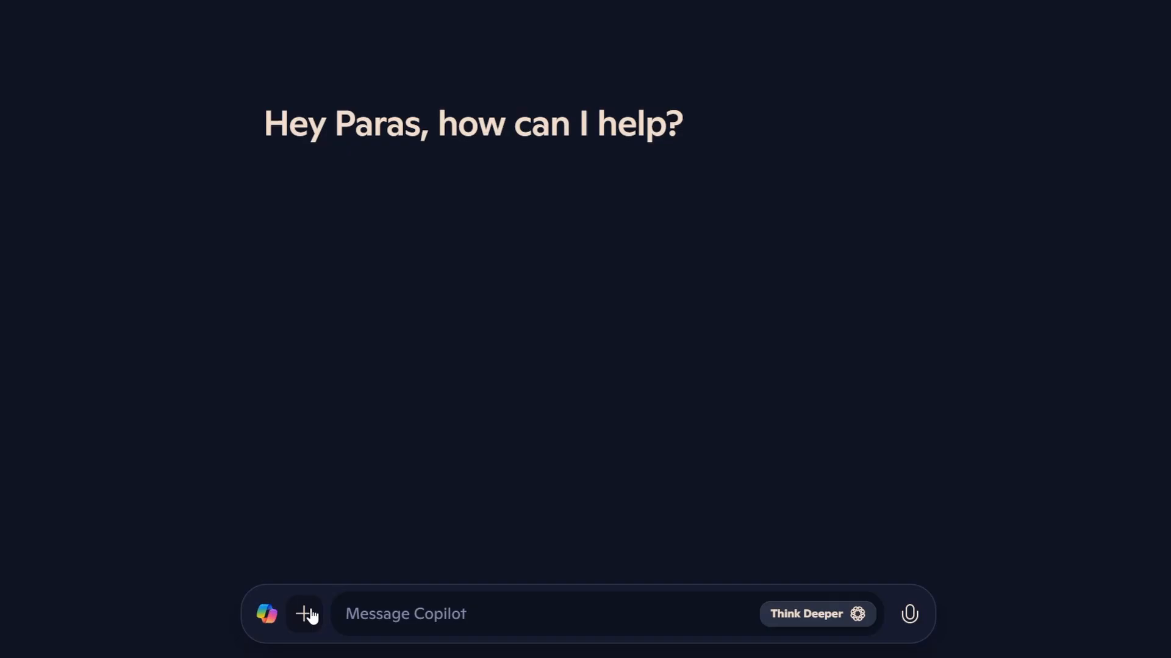
# - Upload the downloaded mummy thumbnail to Copilot and send "describe the image in detail please provide a detail explanation of the img"
pyautogui.click(306, 613)
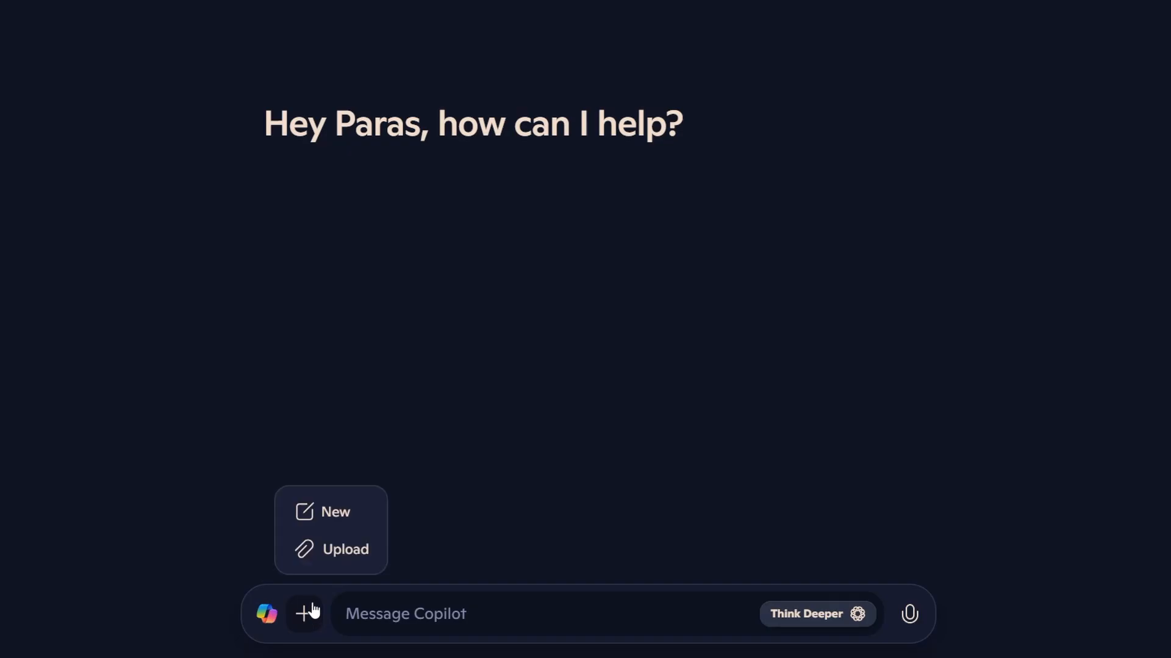
pyautogui.click(322, 552)
pyautogui.write('describe the i')
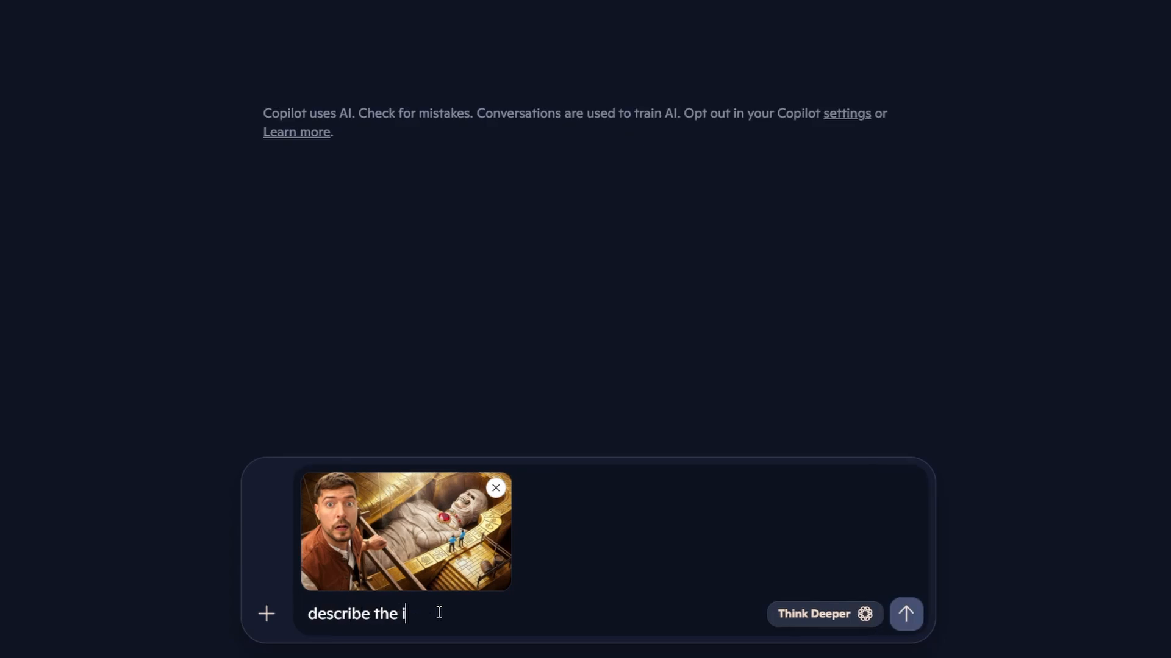
pyautogui.write('mage in detail please provide a detail explanation of the img')
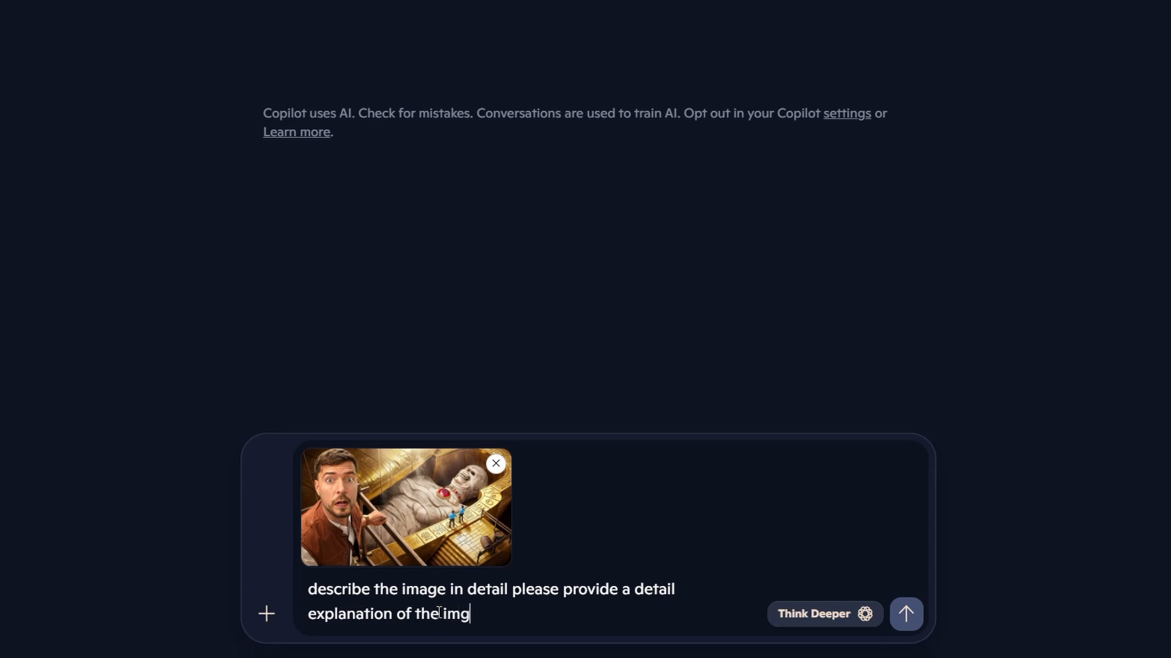
pyautogui.press('Return')
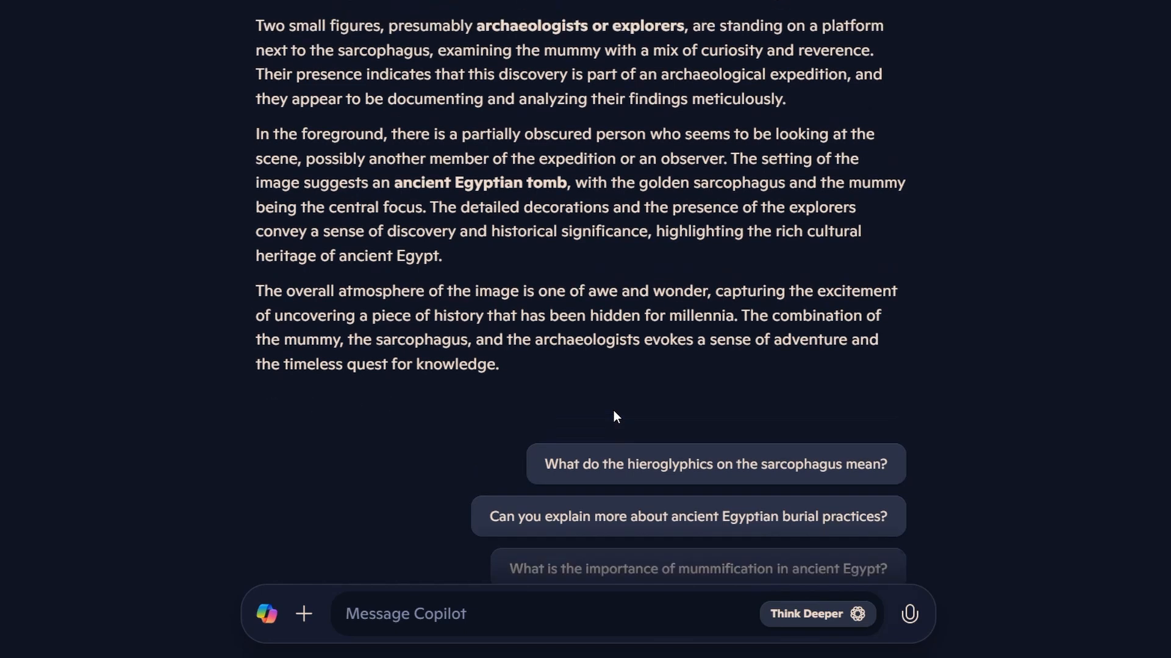
pyautogui.scroll(1, 614, 411)
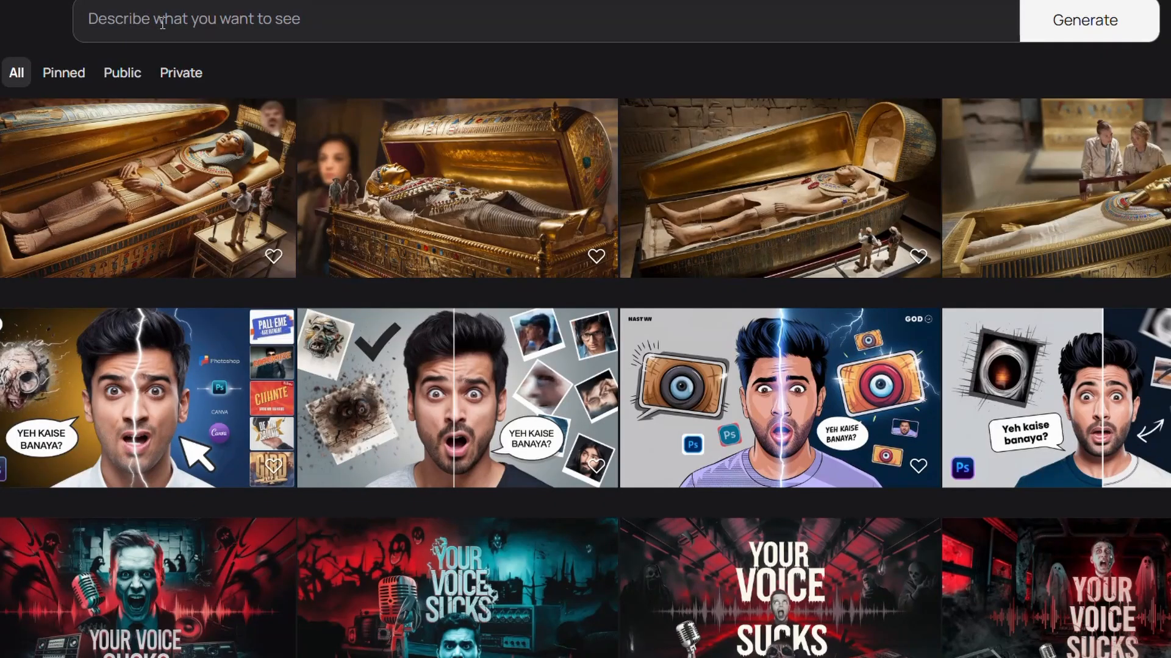
# - Generate images in Ideogram using Copilot's image description as the prompt, and open the third sarcophagus result in the newest row
pyautogui.click(162, 23)
pyautogui.hotkey('ctrl', 'v')
pyautogui.press('Escape')
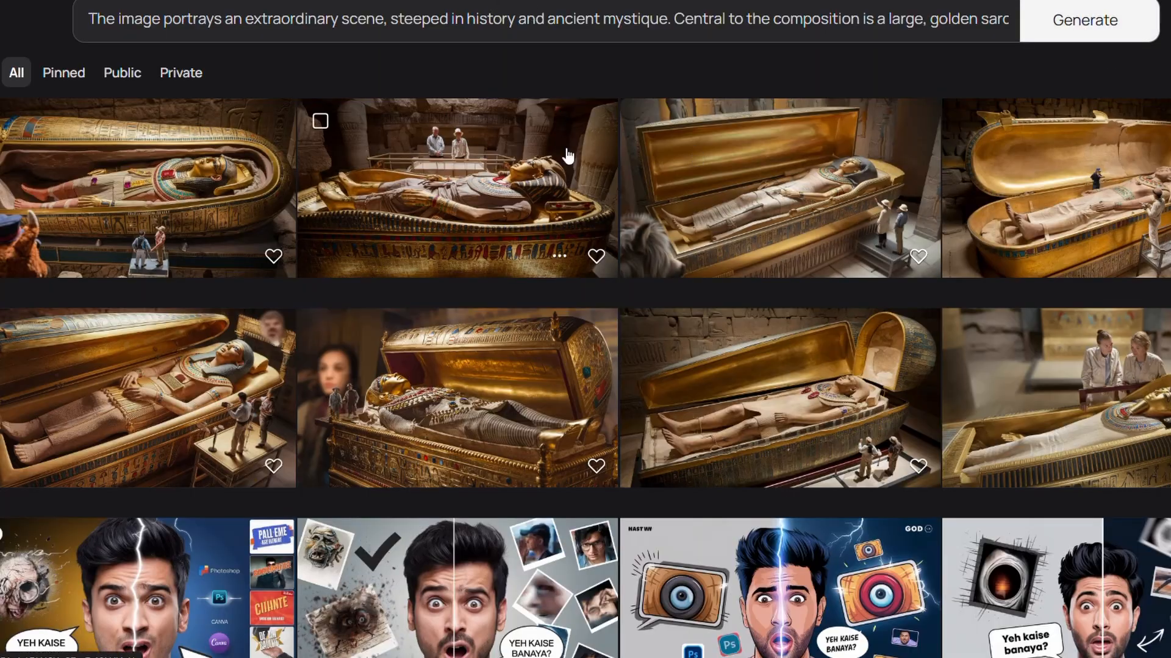
pyautogui.click(675, 179)
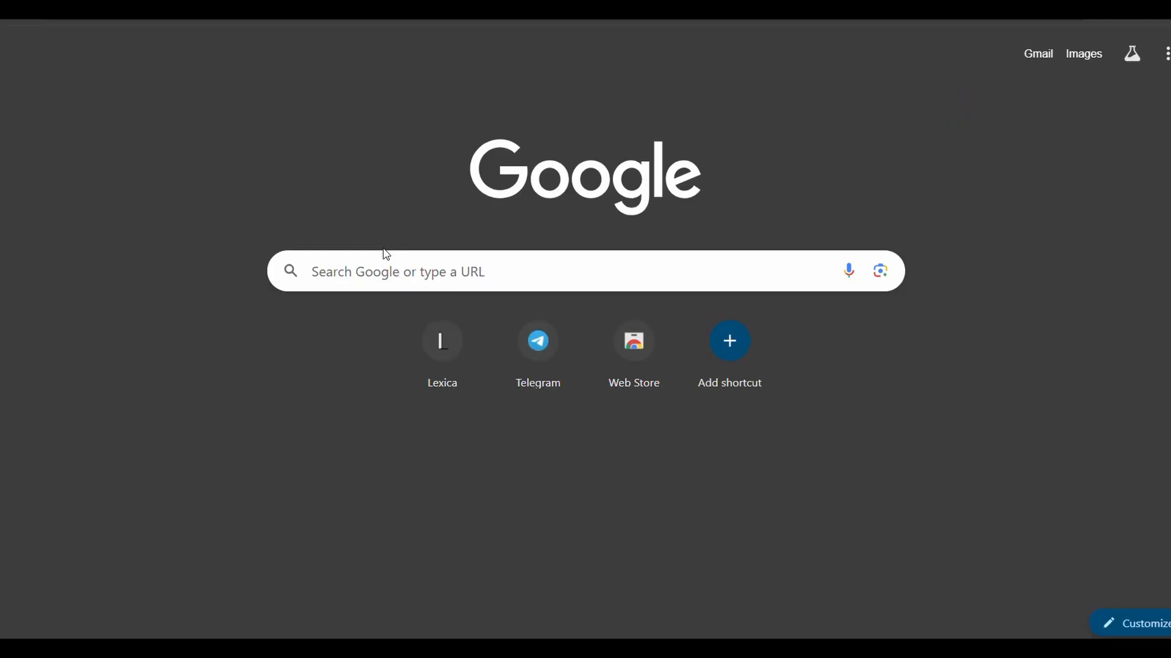
# - Search Google for "REMAKER AI" and open its Face Swap Online Free page
pyautogui.click(383, 257)
pyautogui.write('R')
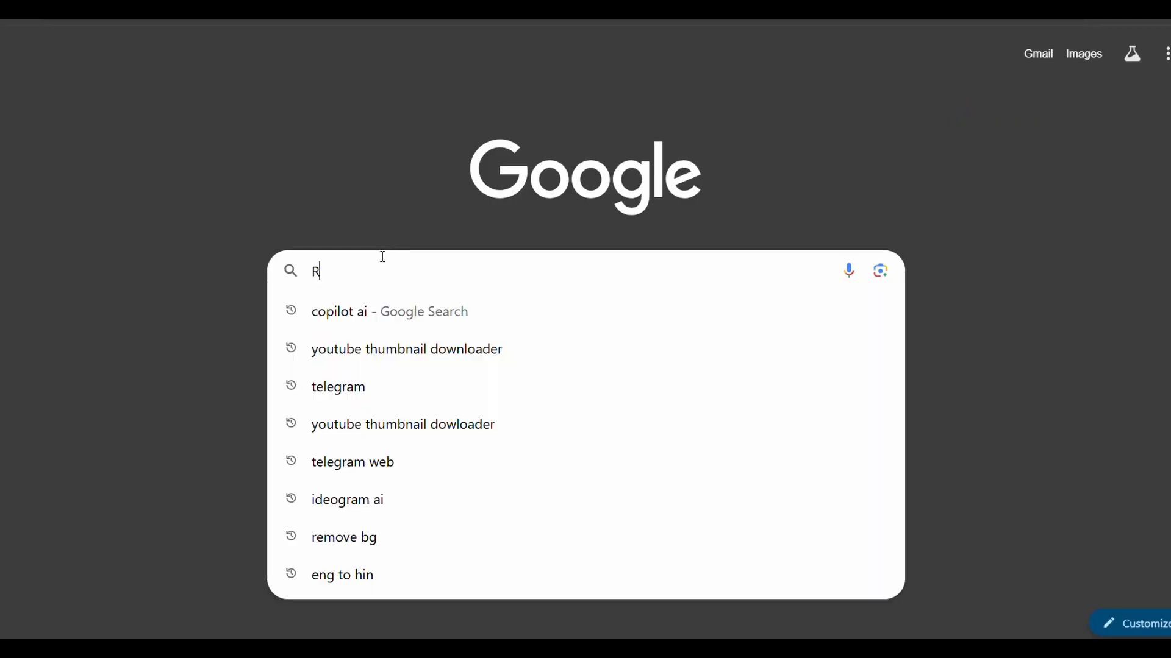
pyautogui.write('EMAKER AI')
pyautogui.press('Return')
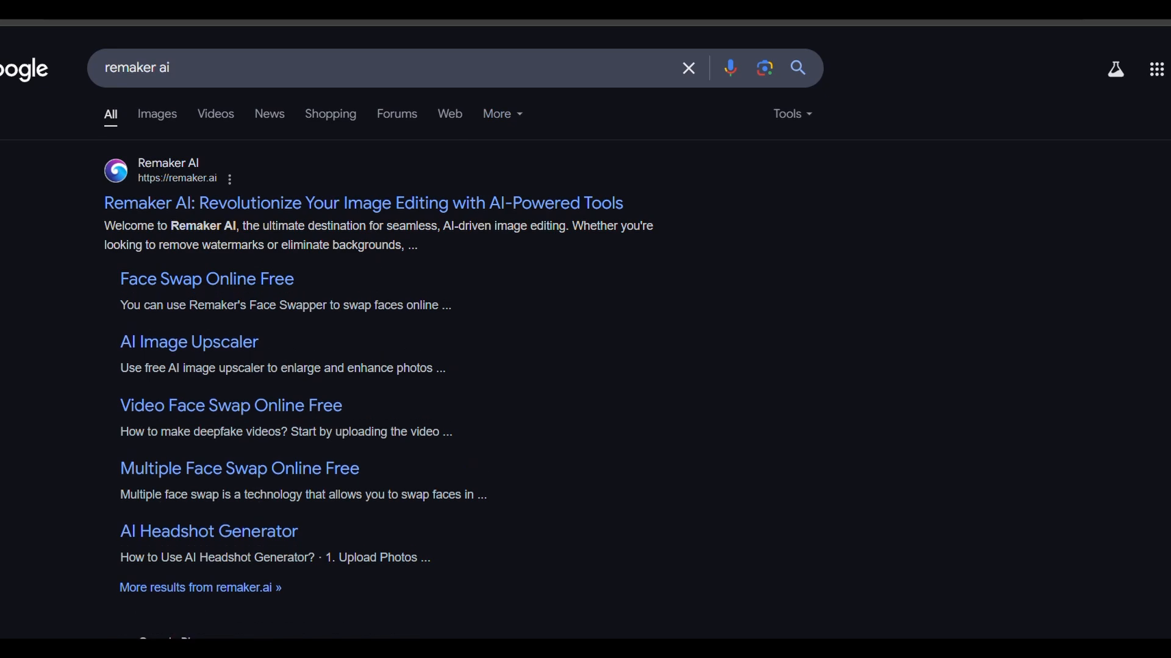
pyautogui.click(262, 280)
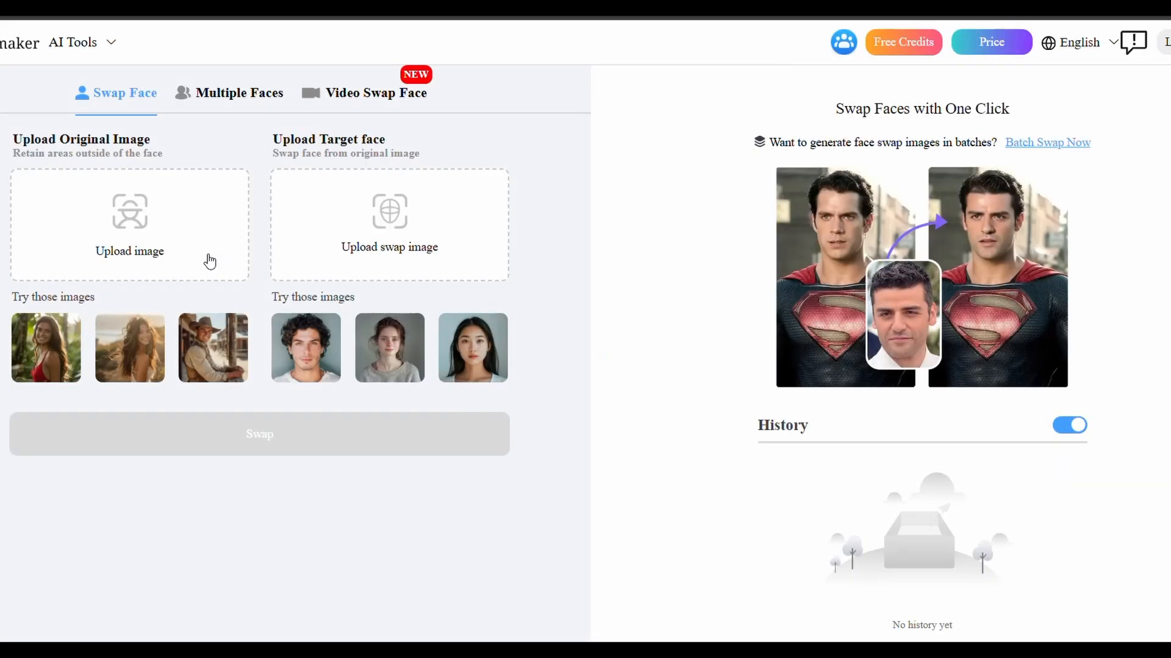
# - Upload the generated shocked-man thumbnail as the original image and 14733362__1_-removebg-preview as the target face
pyautogui.click(192, 254)
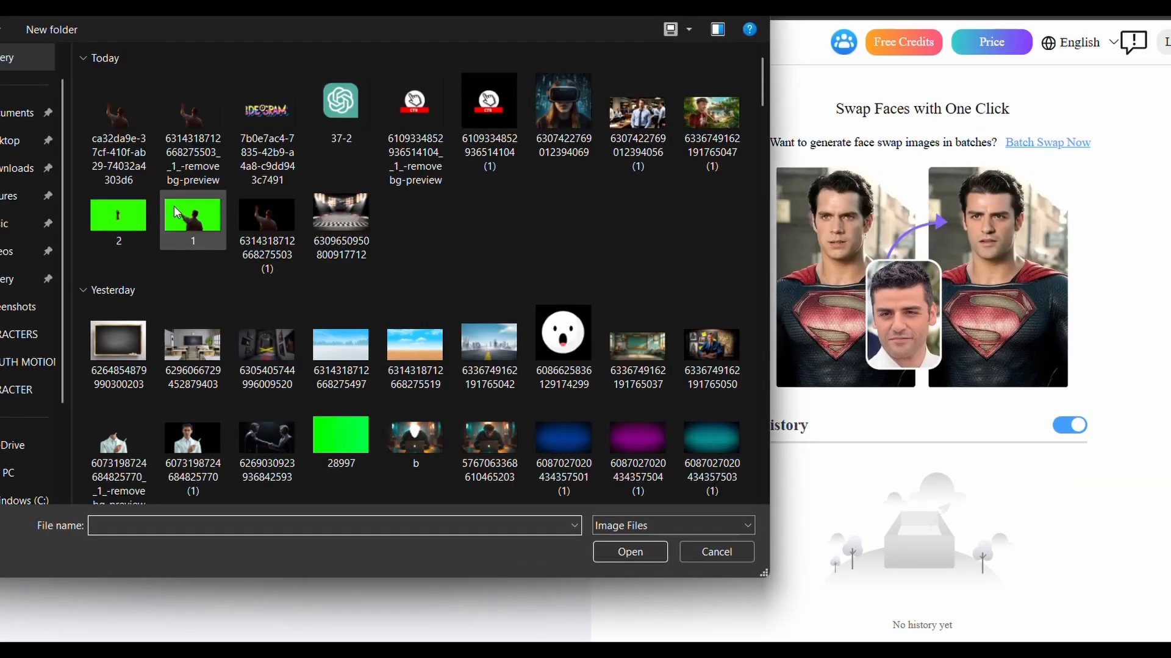
pyautogui.click(123, 145)
pyautogui.doubleClick(123, 144)
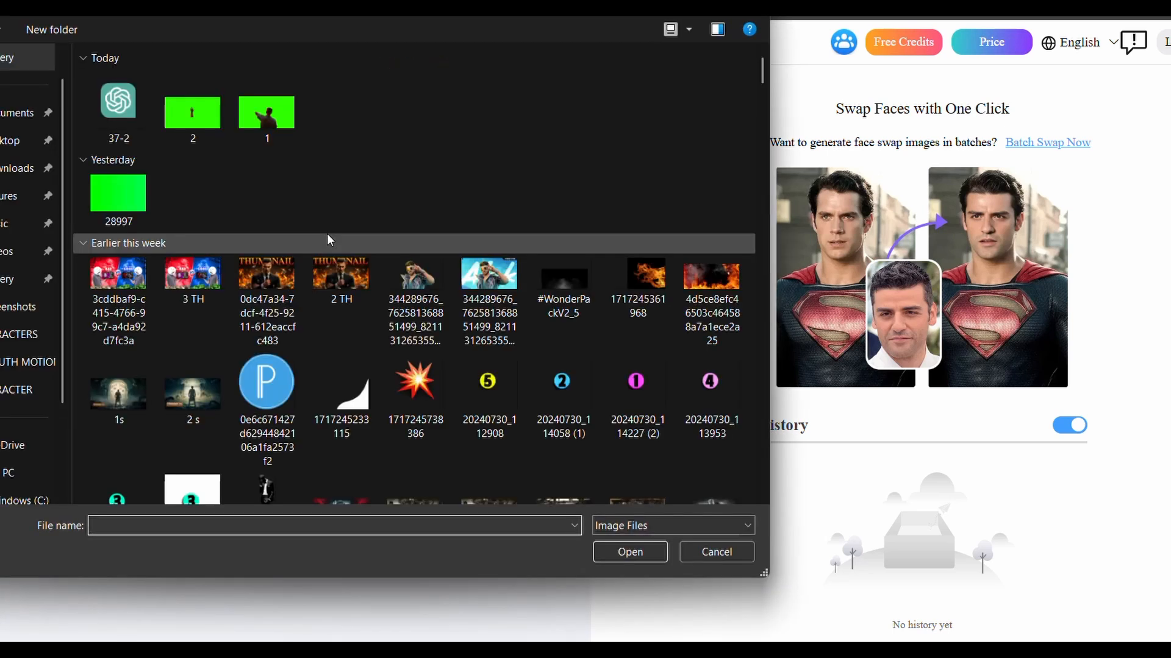
pyautogui.scroll(-10, 287, 238)
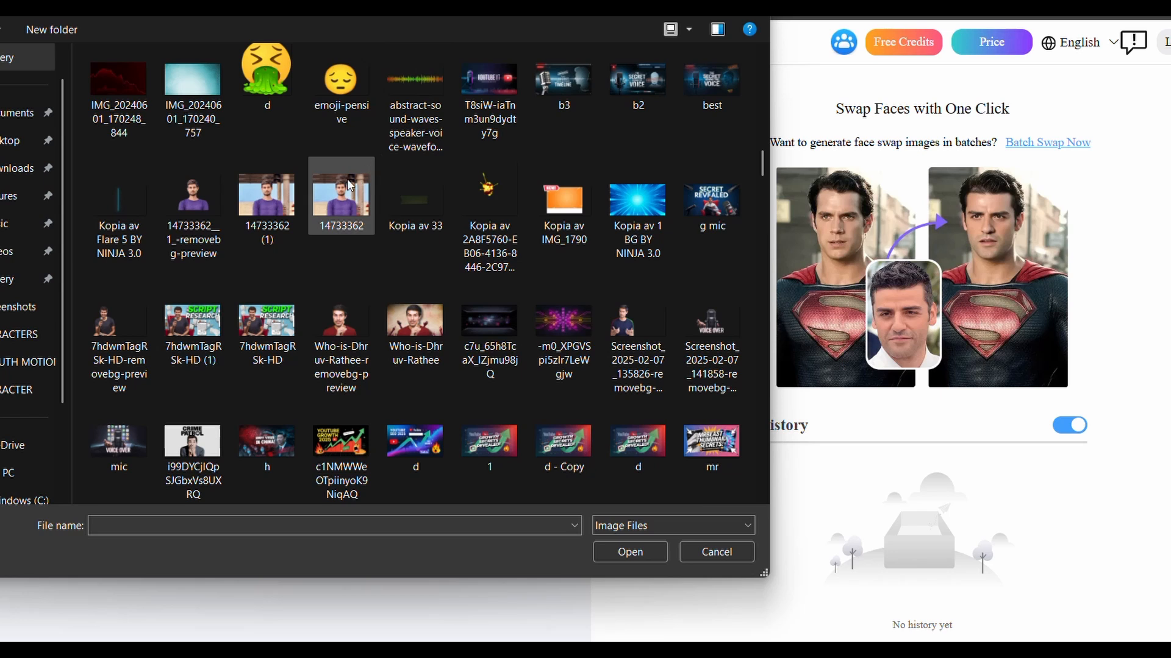
pyautogui.click(224, 225)
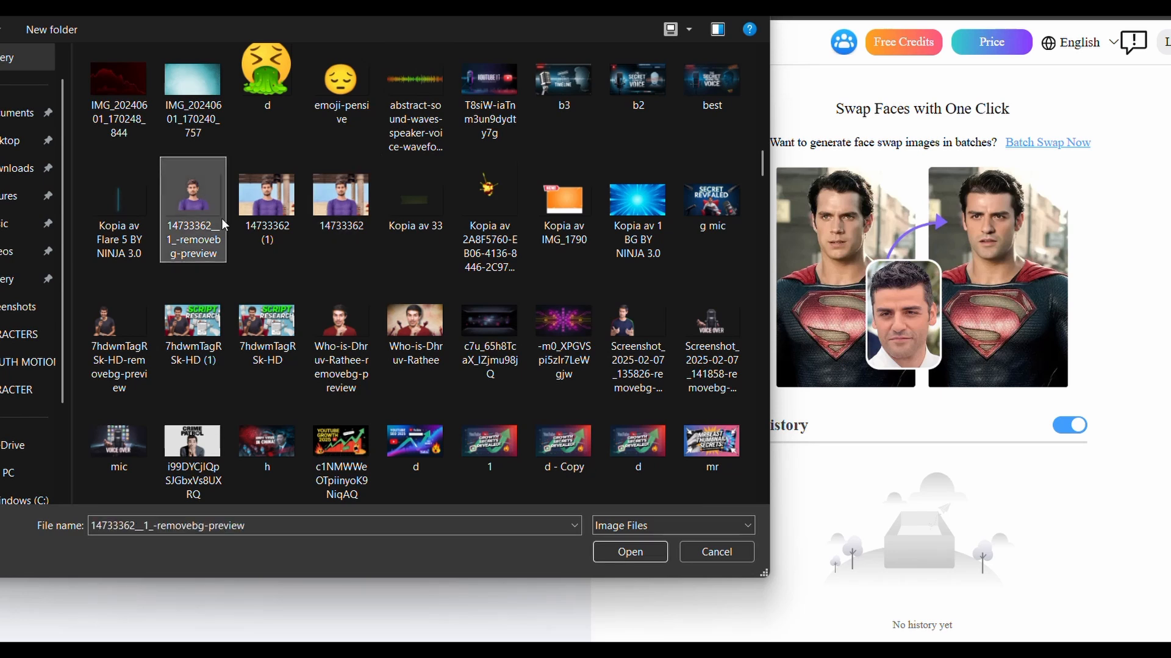
pyautogui.click(597, 551)
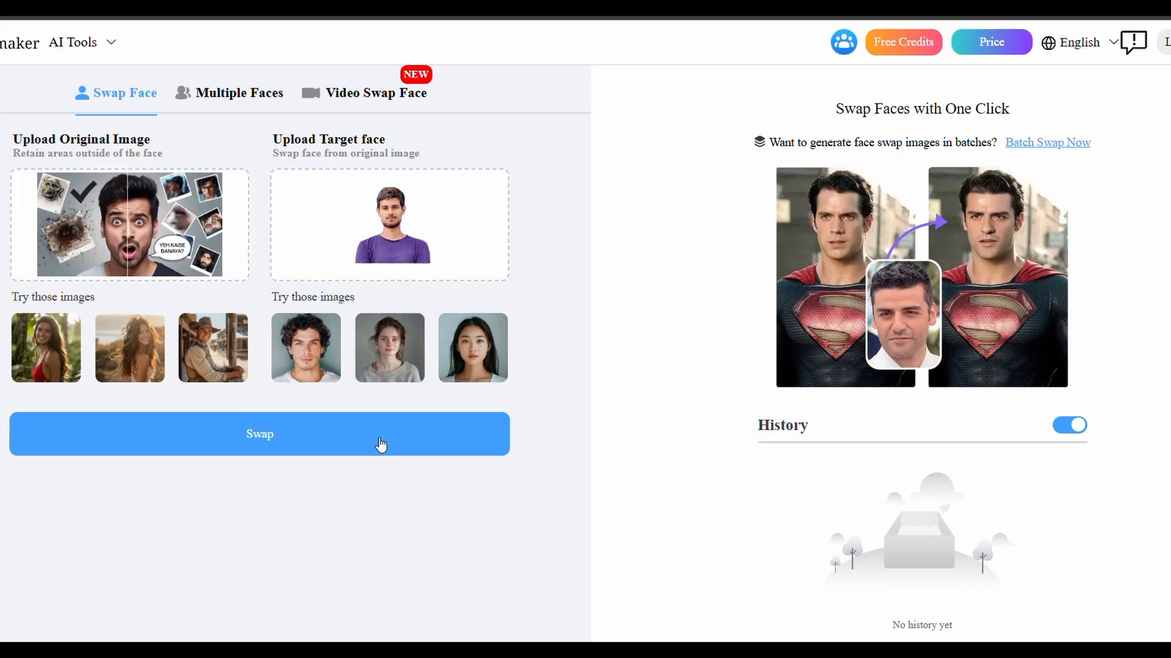
# - Run the face swap on the thumbnail and open the swapped result enlarged
pyautogui.click(381, 444)
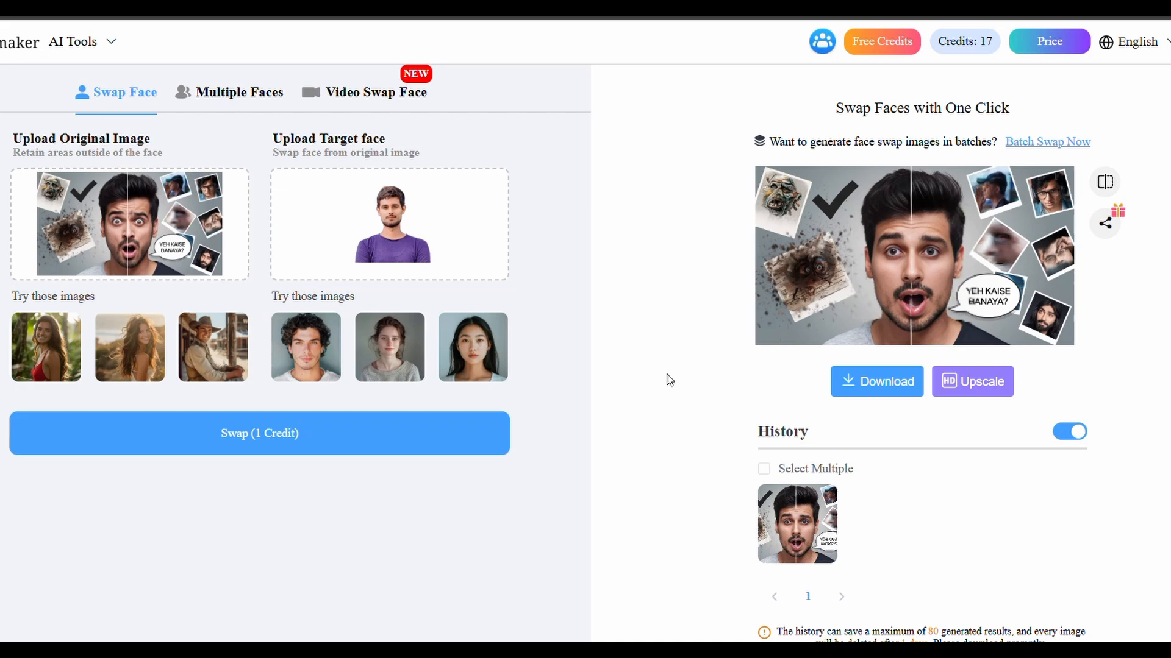
pyautogui.click(854, 278)
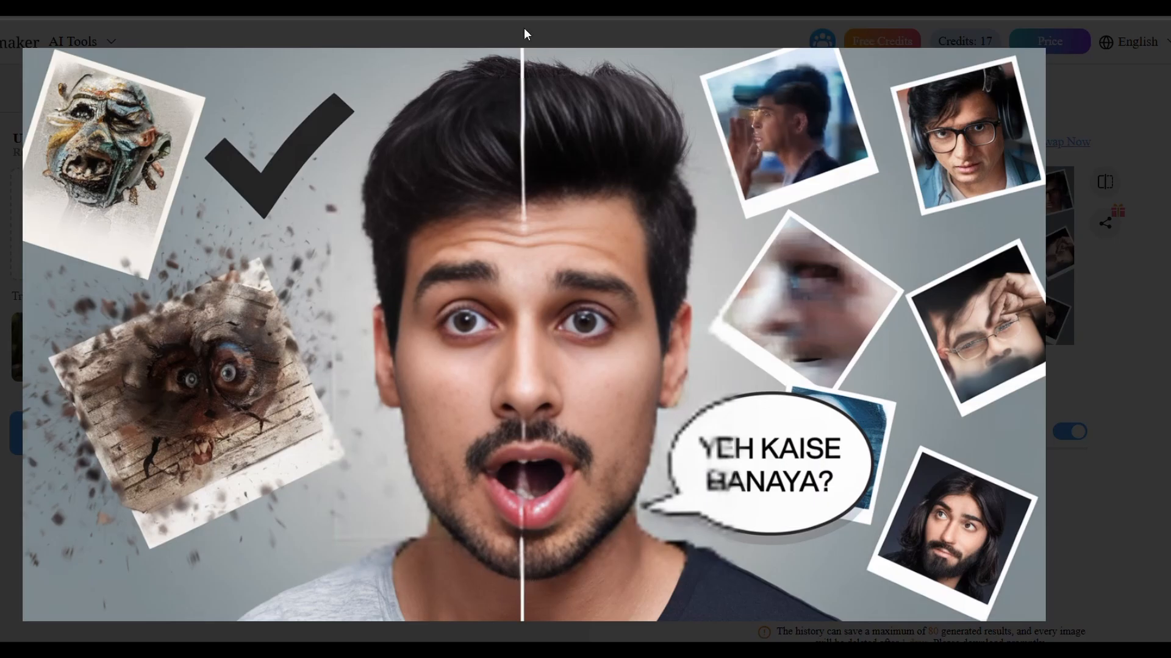